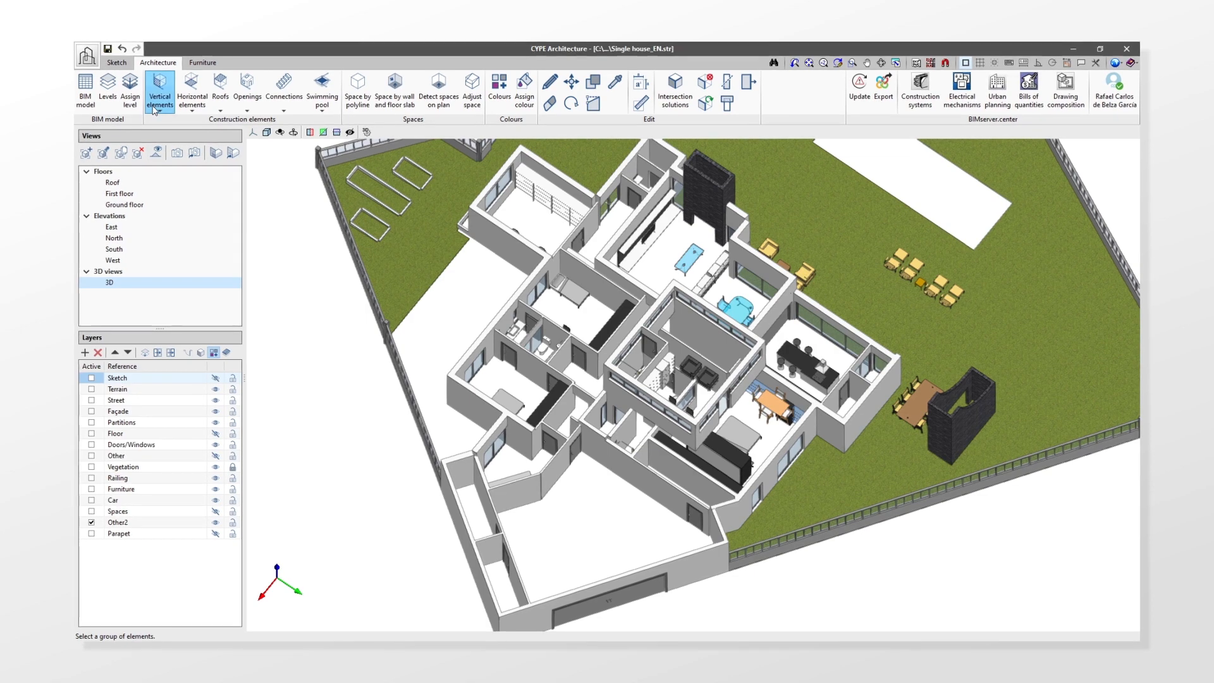
Step: Draw an L-shaped, 0.200 m thick and 3.000 m high internal partition on the ground floor, joining the angled door wall to the long wall
{"action": "left_click", "coordinate": [161, 92]}
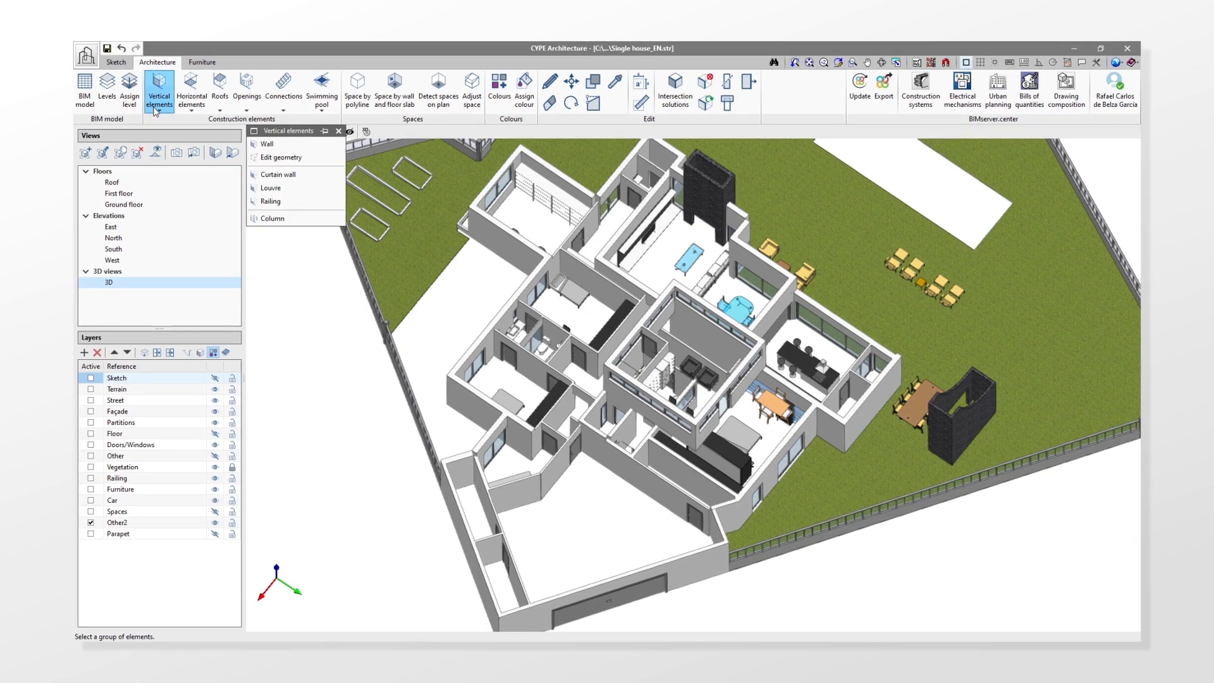
{"action": "left_click", "coordinate": [261, 150]}
{"action": "scroll", "coordinate": [573, 502], "scroll_direction": "up", "scroll_amount": 3}
{"action": "scroll", "coordinate": [570, 497], "scroll_direction": "up", "scroll_amount": 5}
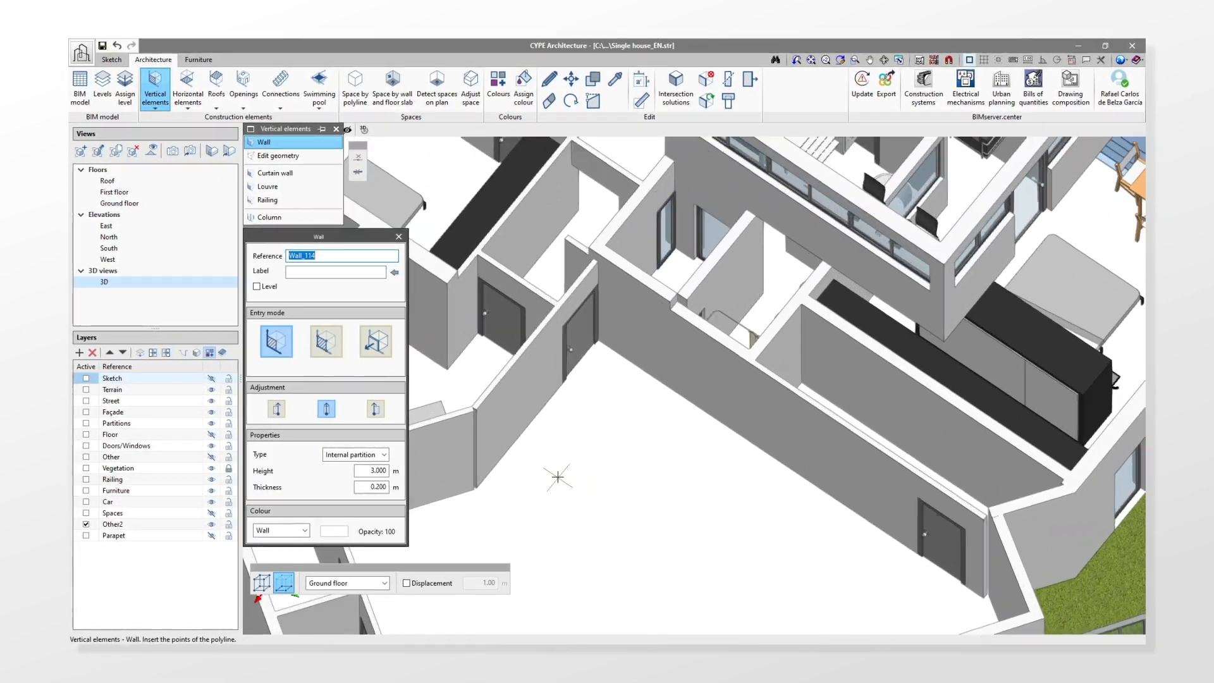
{"action": "left_click", "coordinate": [520, 402]}
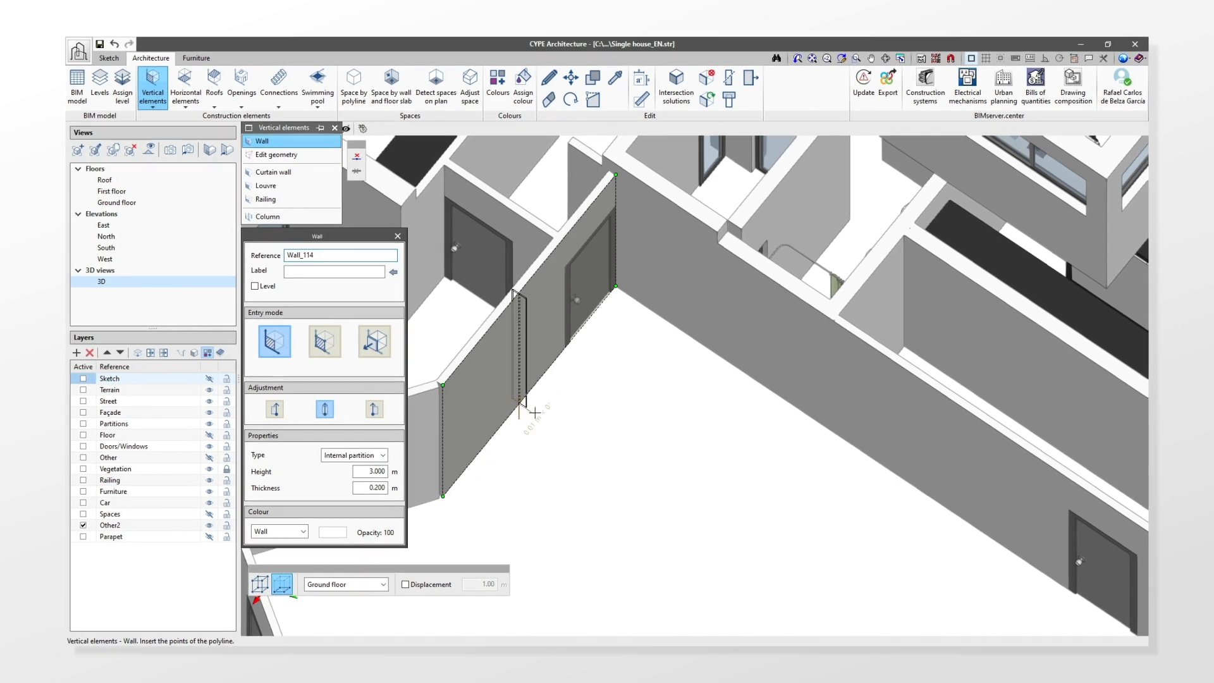
{"action": "left_click", "coordinate": [675, 503]}
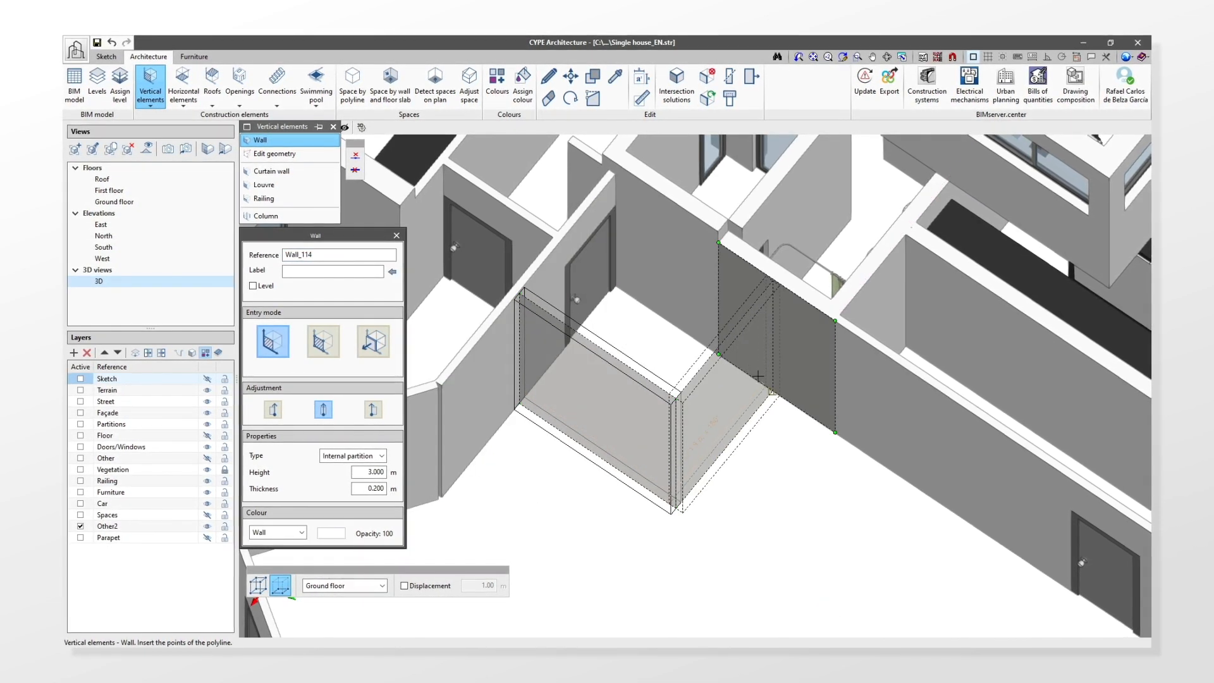
{"action": "left_click", "coordinate": [776, 434]}
{"action": "key", "text": "Escape"}
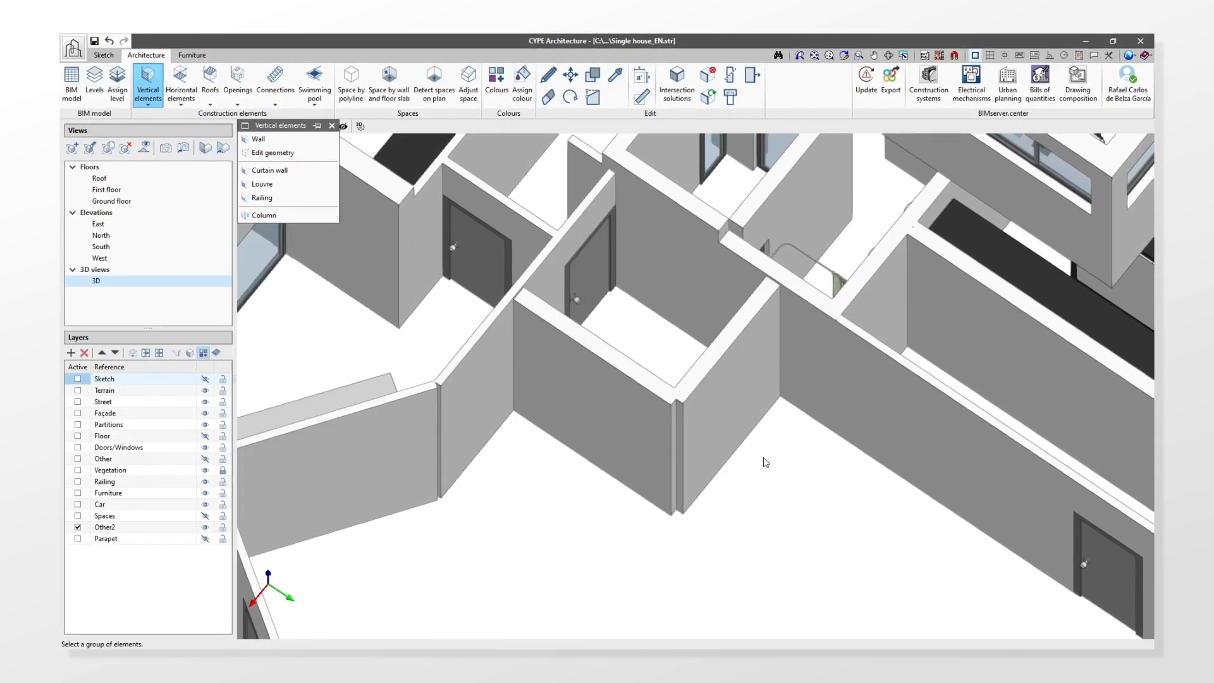
Step: Run Intersection solutions on the notched wall corner with the option to solve intersections of unmodified elements
{"action": "scroll", "coordinate": [747, 481], "scroll_direction": "up", "scroll_amount": 5}
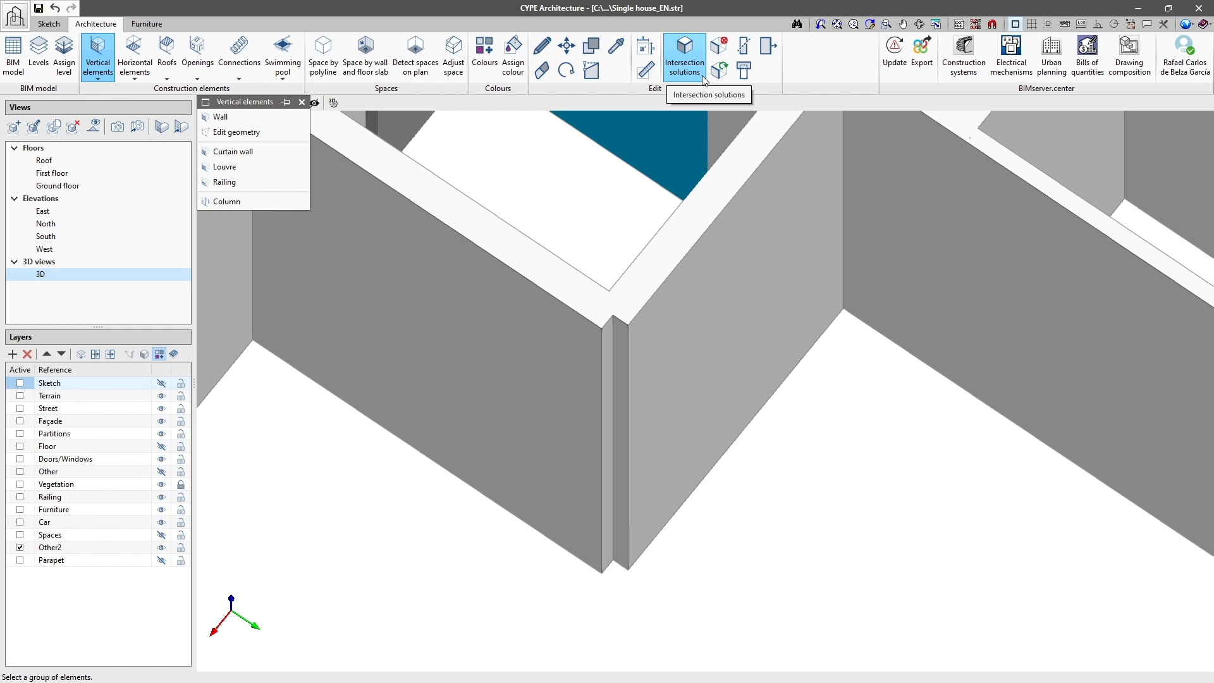
{"action": "left_click", "coordinate": [702, 75]}
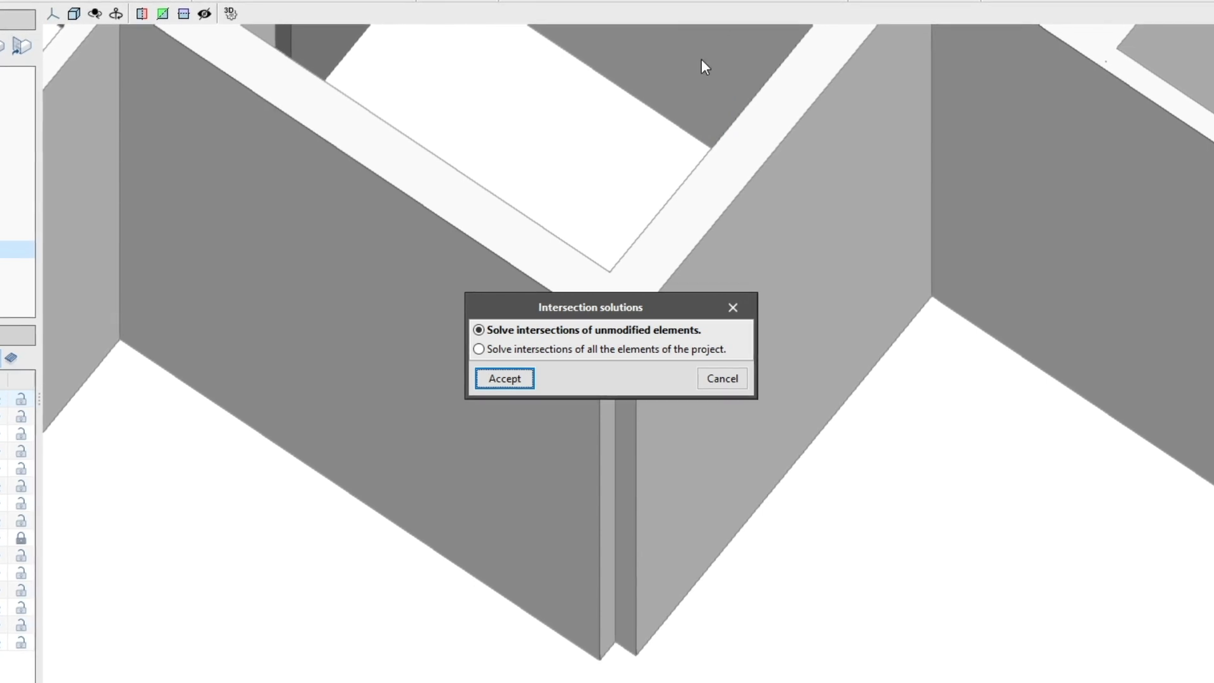
{"action": "left_click", "coordinate": [599, 351]}
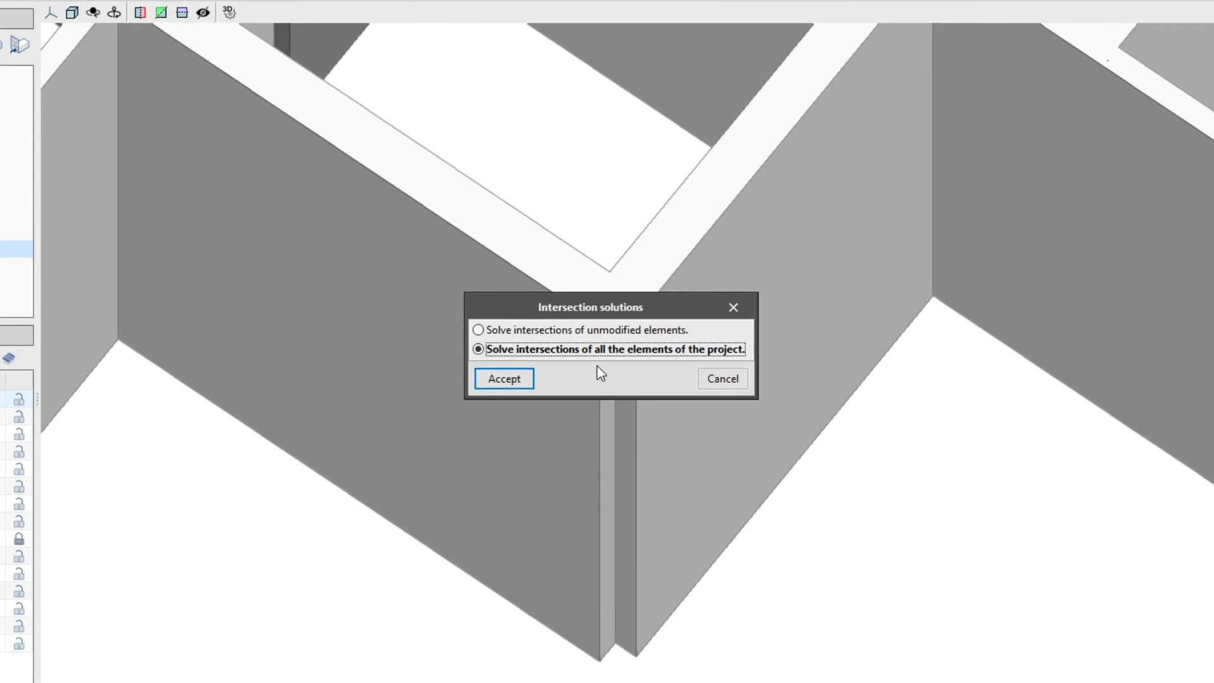
{"action": "left_click", "coordinate": [623, 330]}
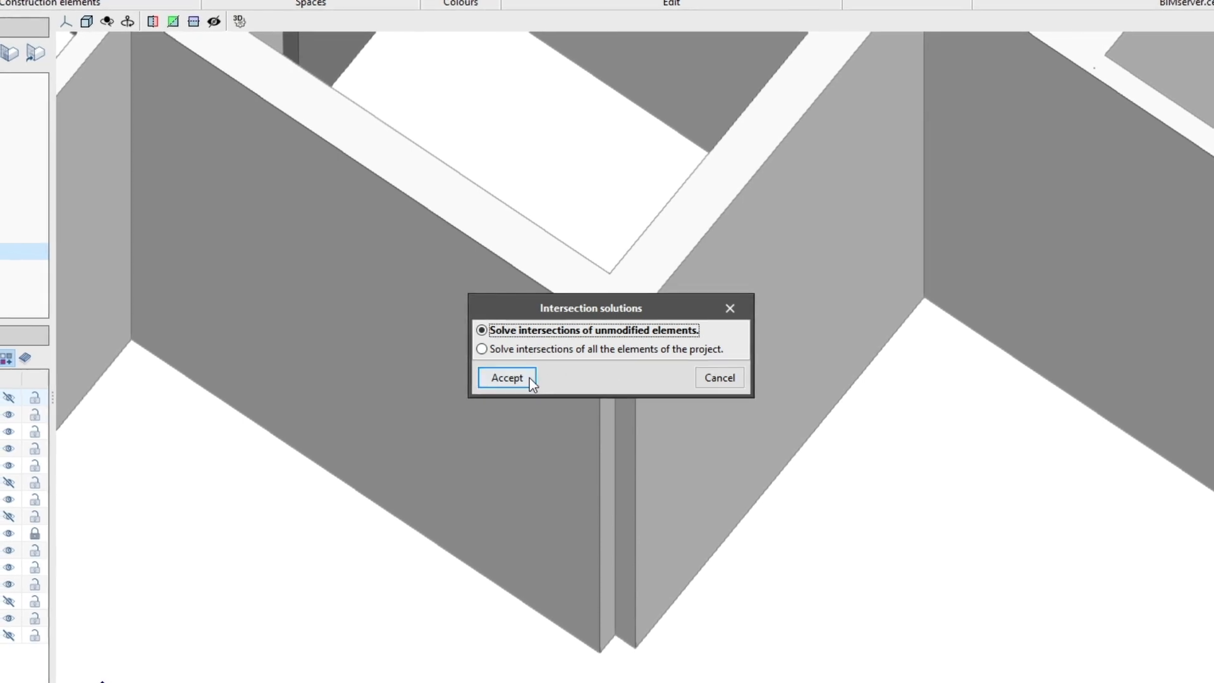
{"action": "left_click", "coordinate": [507, 378]}
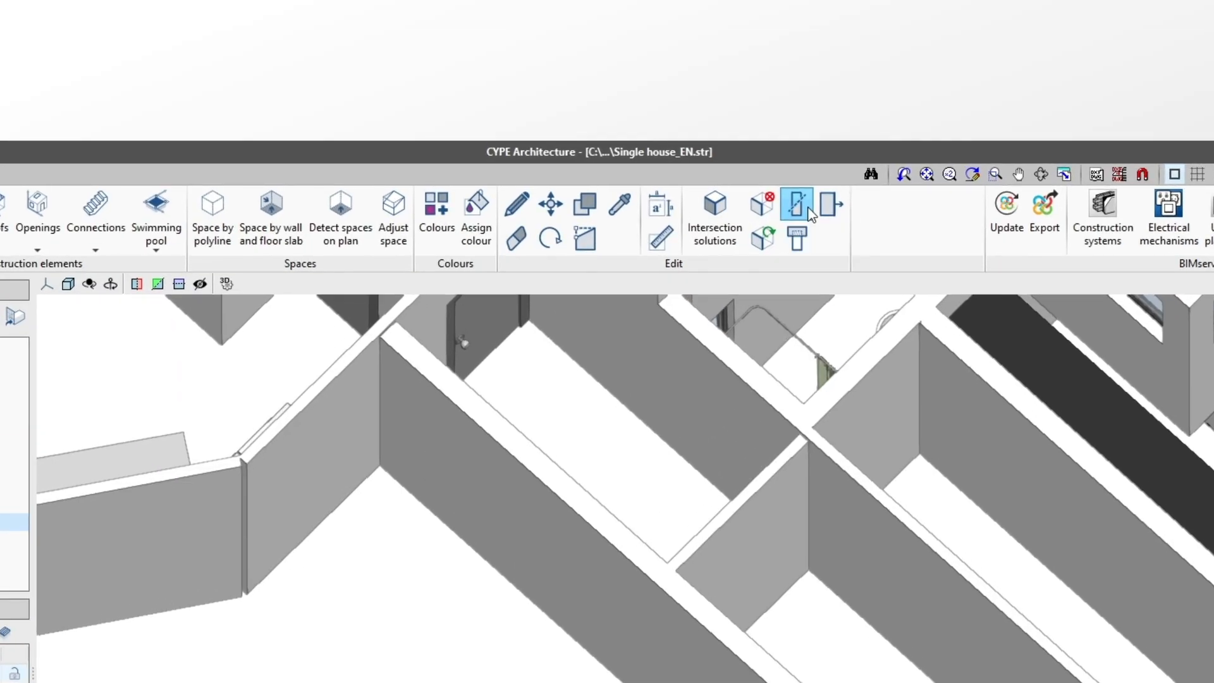
Step: Cut the long outer wall by a plane taken from the face of the short cross wall, keeping the part beside the door wall
{"action": "left_click", "coordinate": [812, 213]}
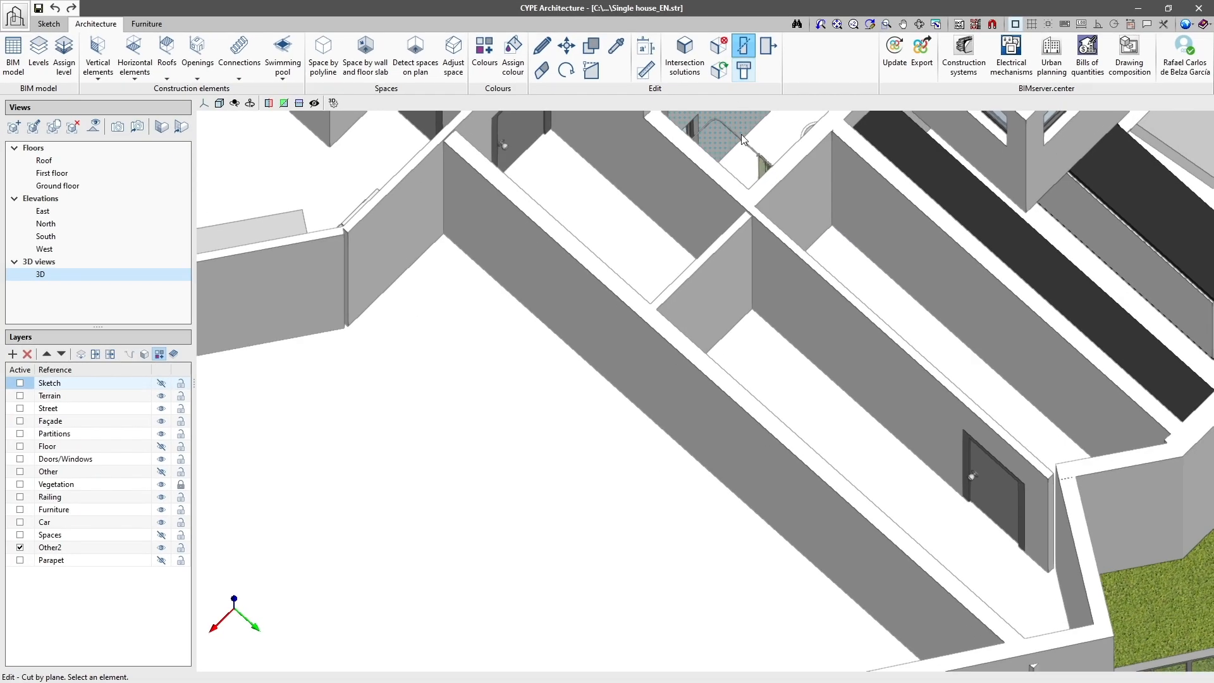
{"action": "scroll", "coordinate": [719, 293], "scroll_direction": "up", "scroll_amount": 5}
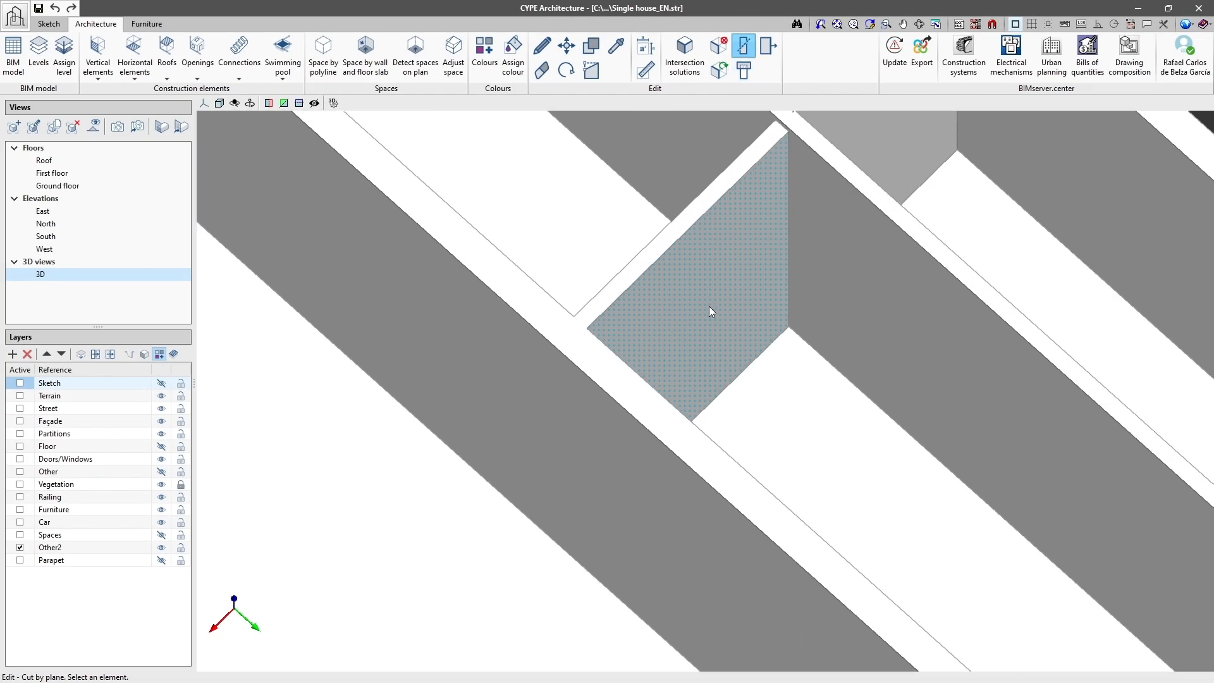
{"action": "scroll", "coordinate": [709, 307], "scroll_direction": "up", "scroll_amount": 1}
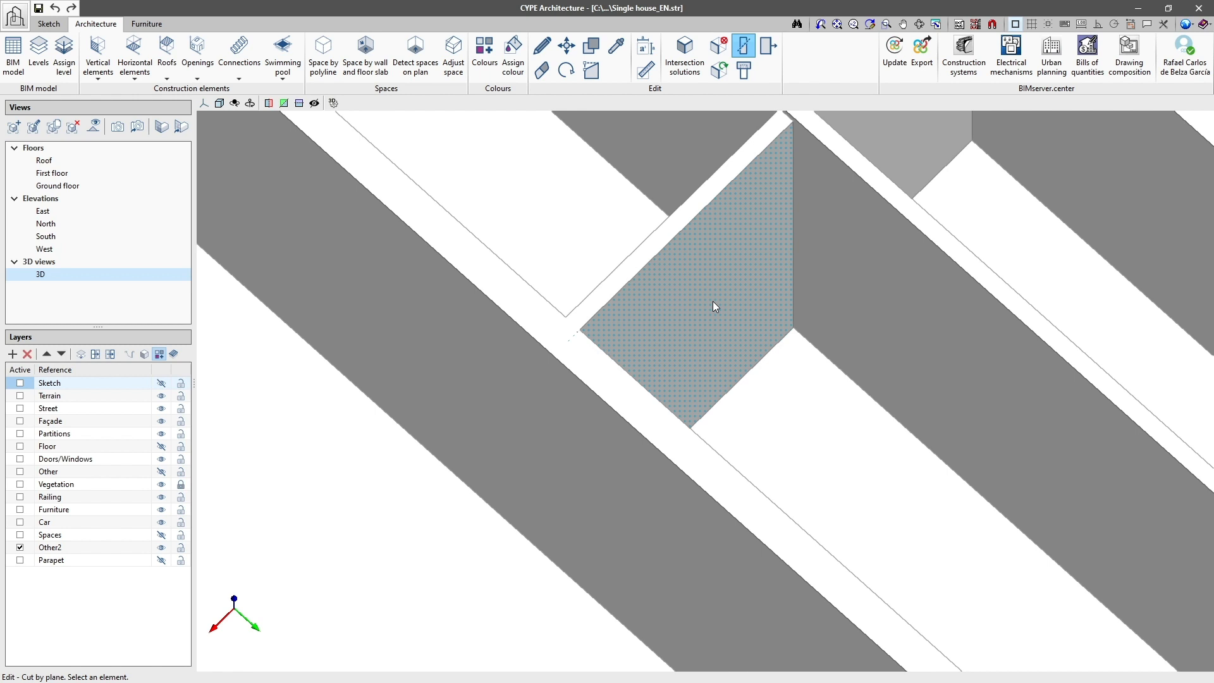
{"action": "left_click", "coordinate": [712, 301]}
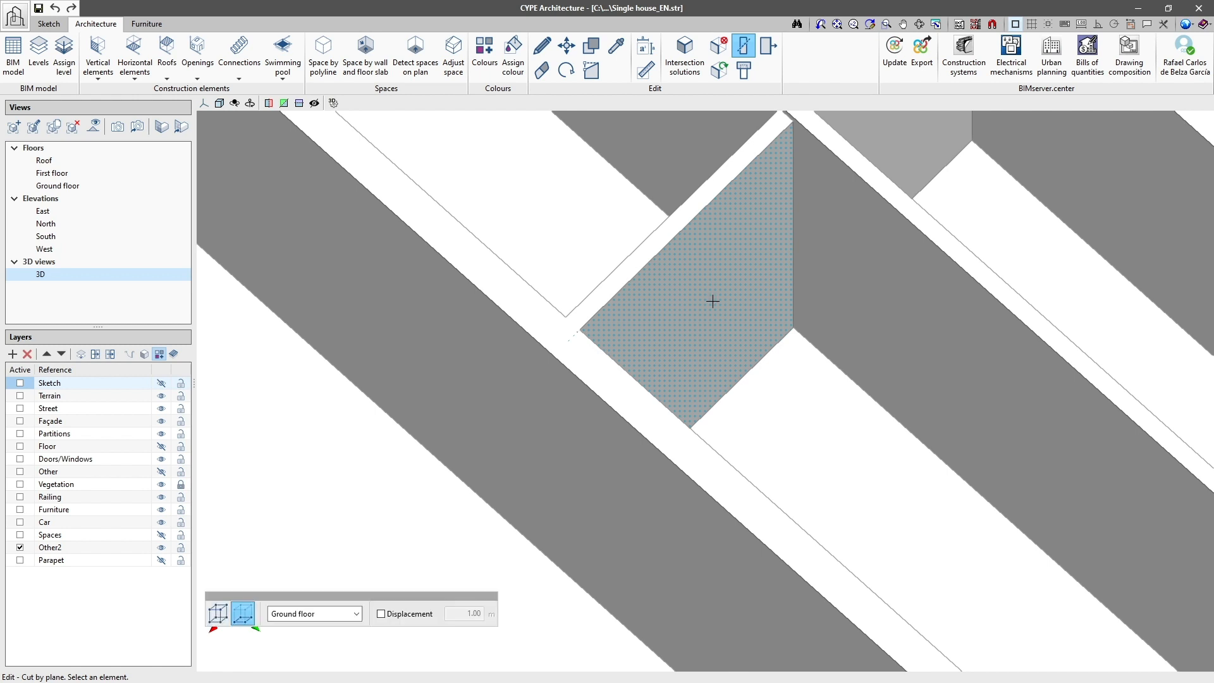
{"action": "scroll", "coordinate": [713, 302], "scroll_direction": "down", "scroll_amount": 3}
{"action": "scroll", "coordinate": [713, 302], "scroll_direction": "down", "scroll_amount": 2}
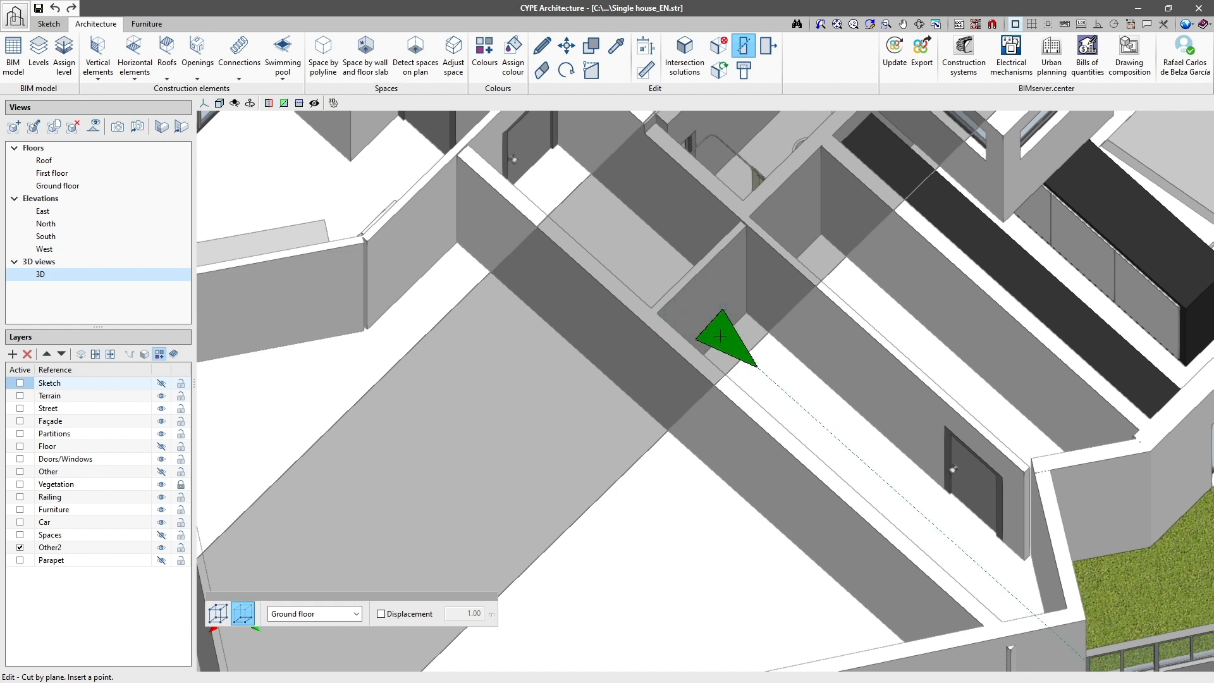
{"action": "left_click", "coordinate": [721, 336]}
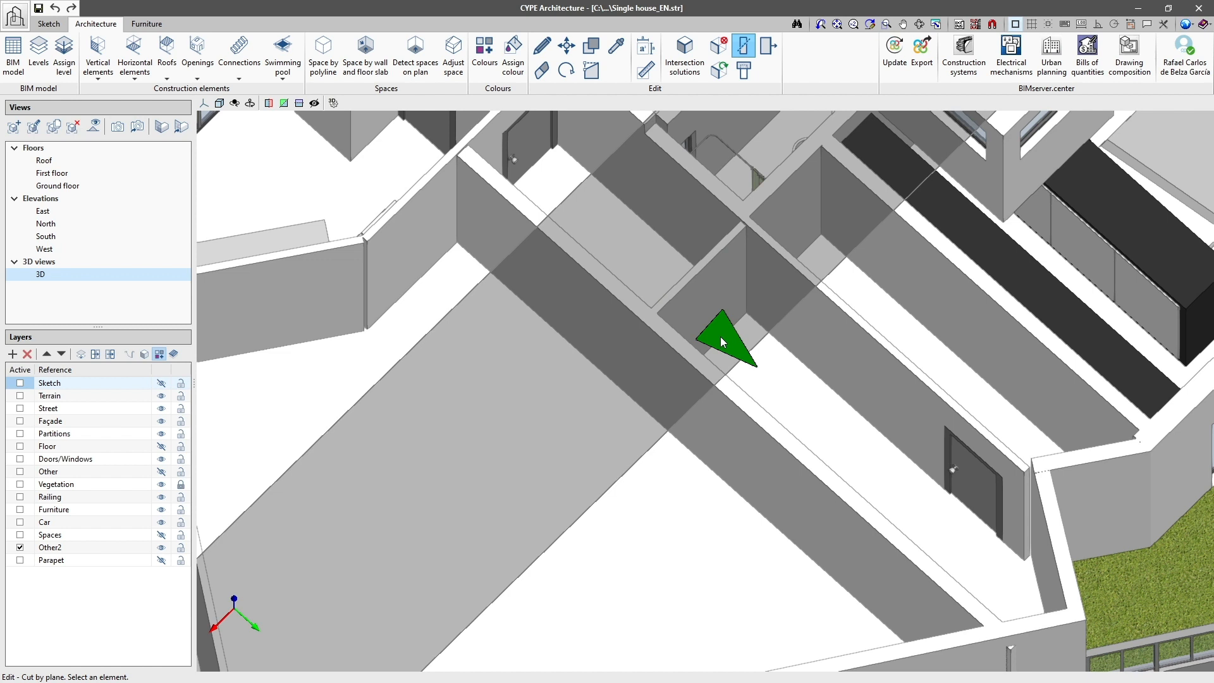
{"action": "left_click", "coordinate": [602, 325]}
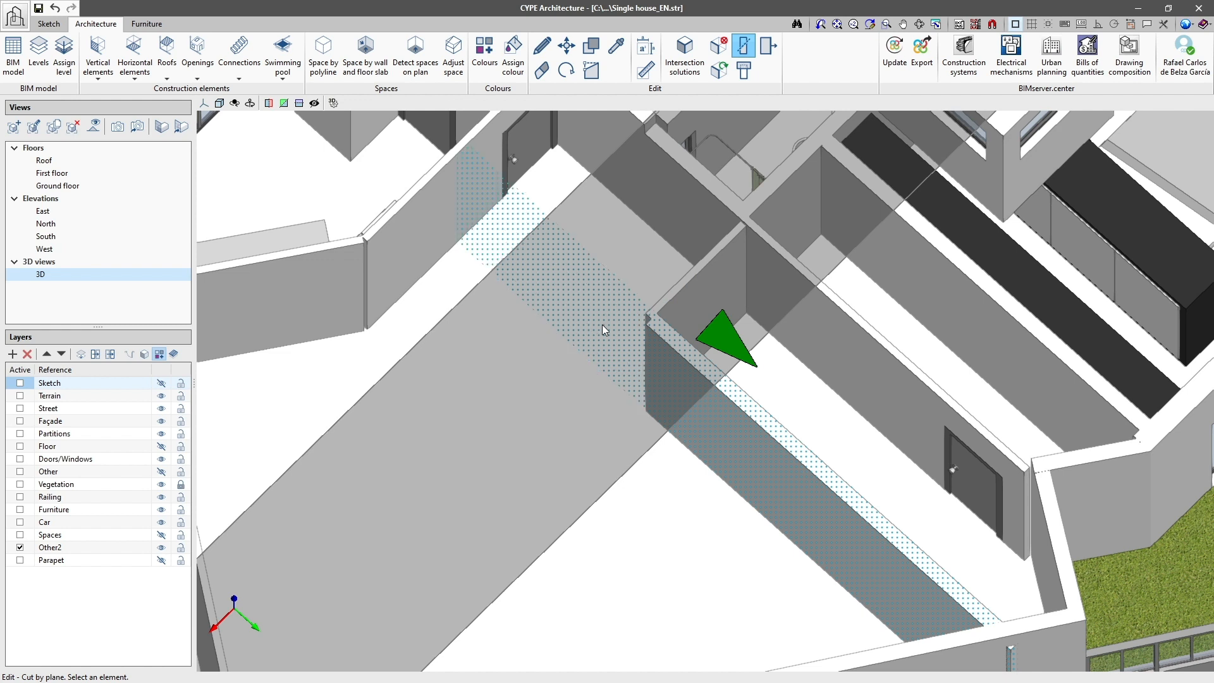
{"action": "left_click", "coordinate": [566, 375]}
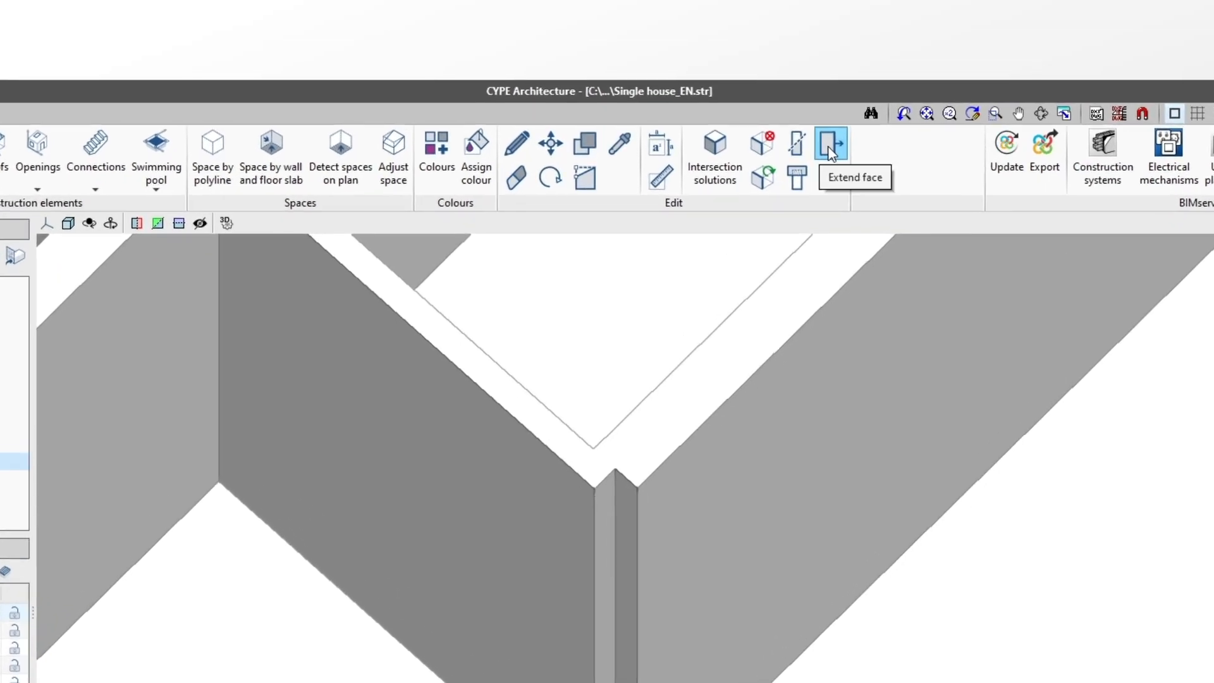
Step: Extend the end face at the notched wall corner to the outer face of the adjoining wall
{"action": "left_click", "coordinate": [831, 154]}
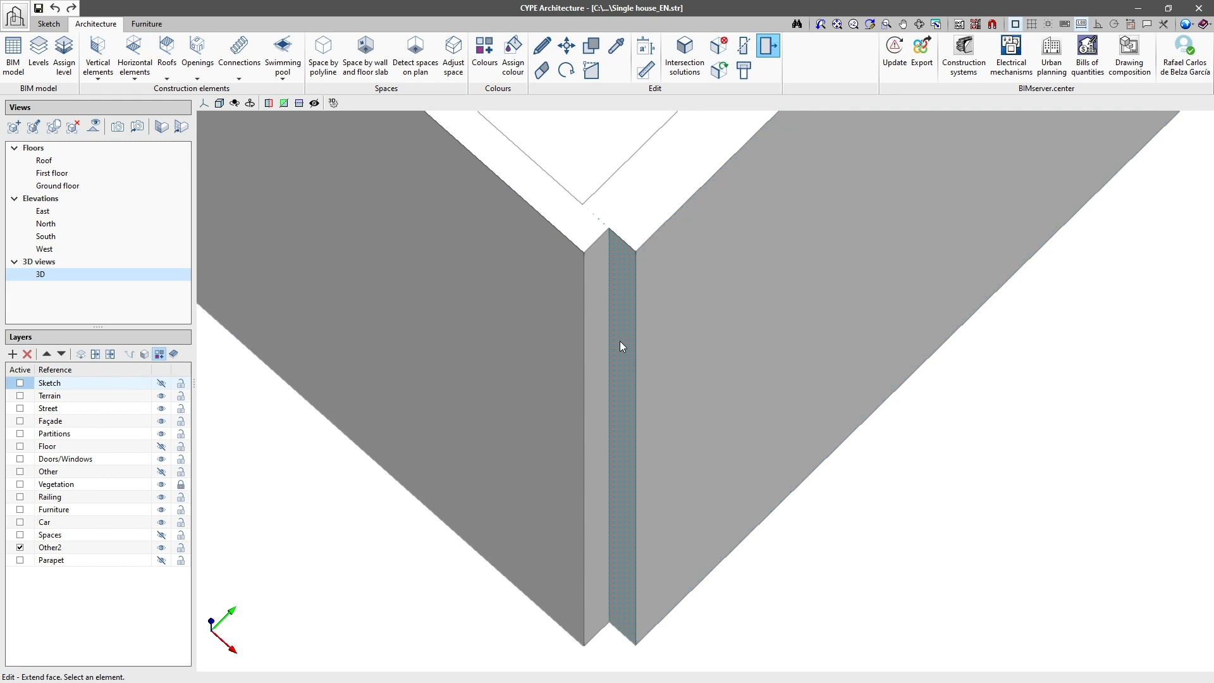
{"action": "left_click", "coordinate": [620, 342]}
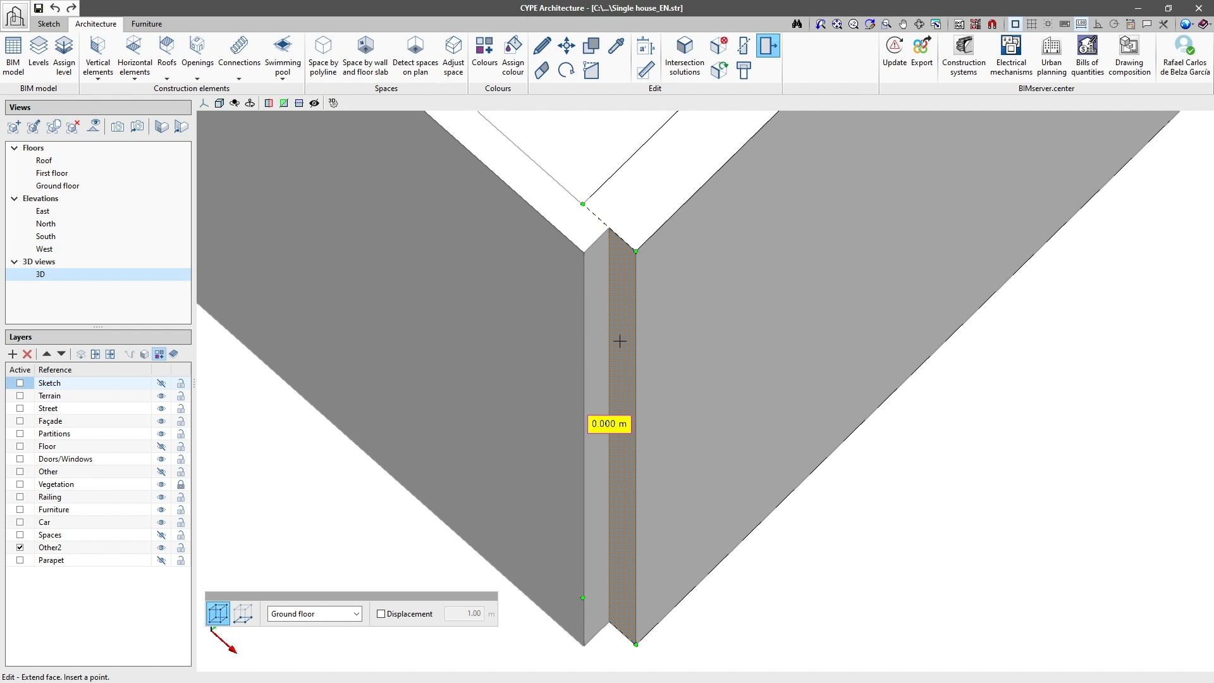
{"action": "scroll", "coordinate": [620, 341], "scroll_direction": "down", "scroll_amount": 1}
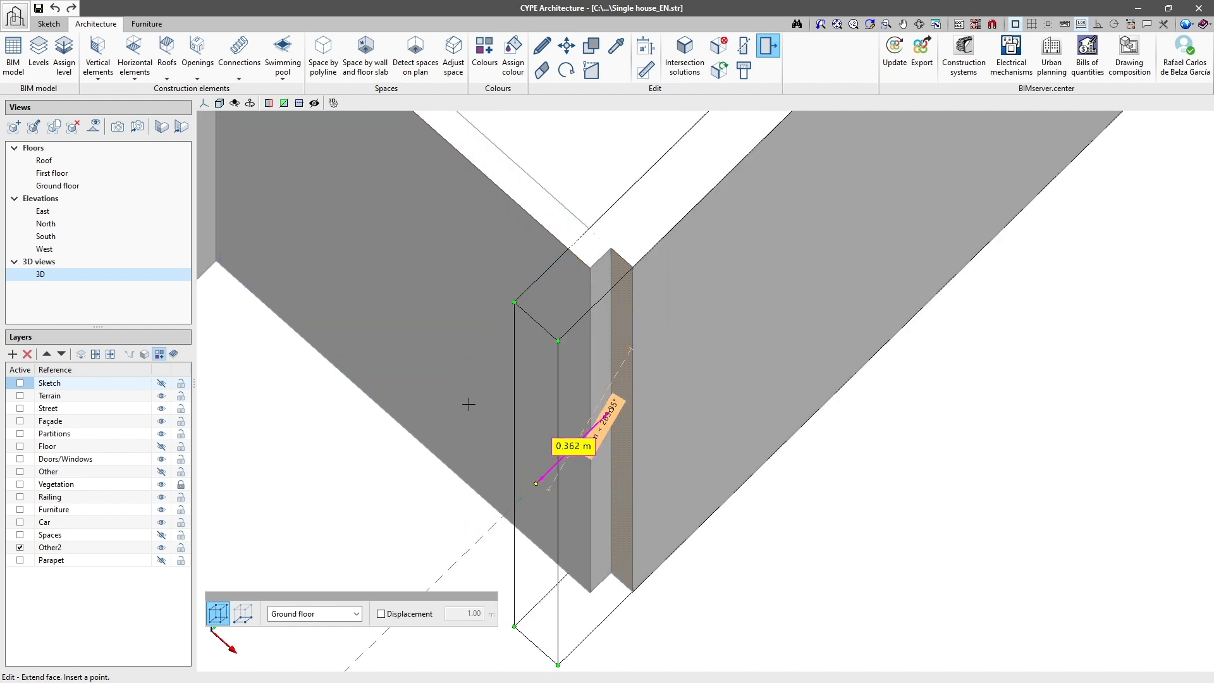
{"action": "left_click", "coordinate": [516, 351]}
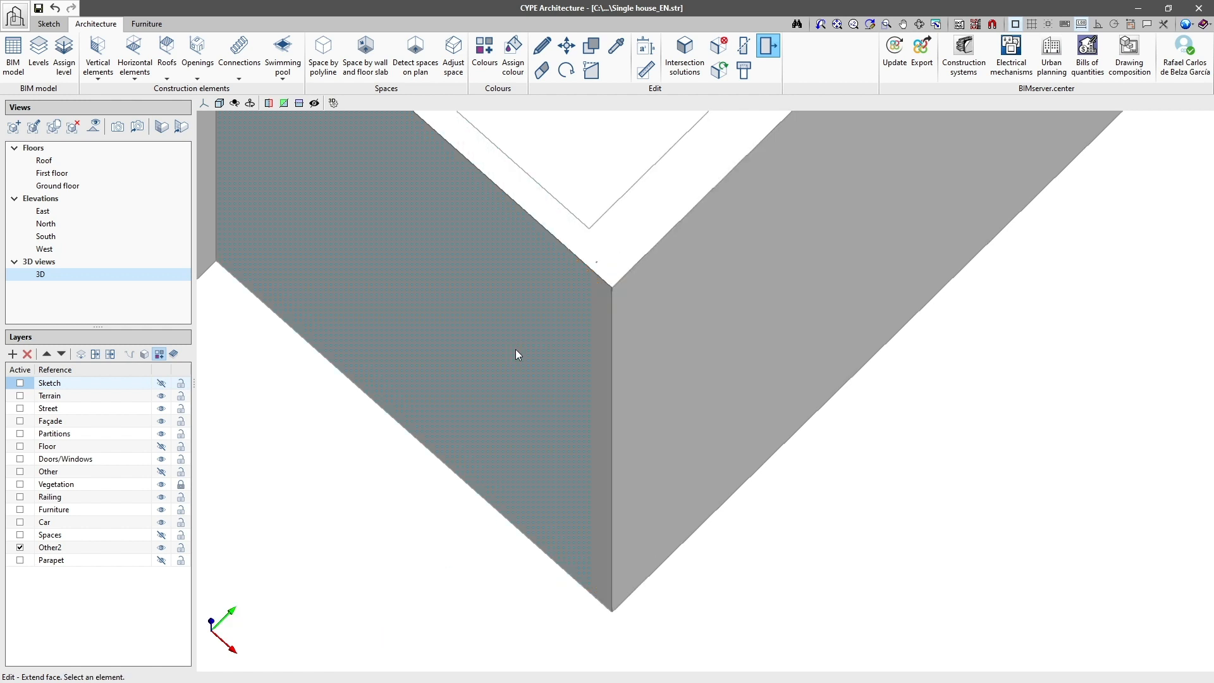
Step: Extend the same wall end face outward by a length of 1 m
{"action": "left_click", "coordinate": [597, 320]}
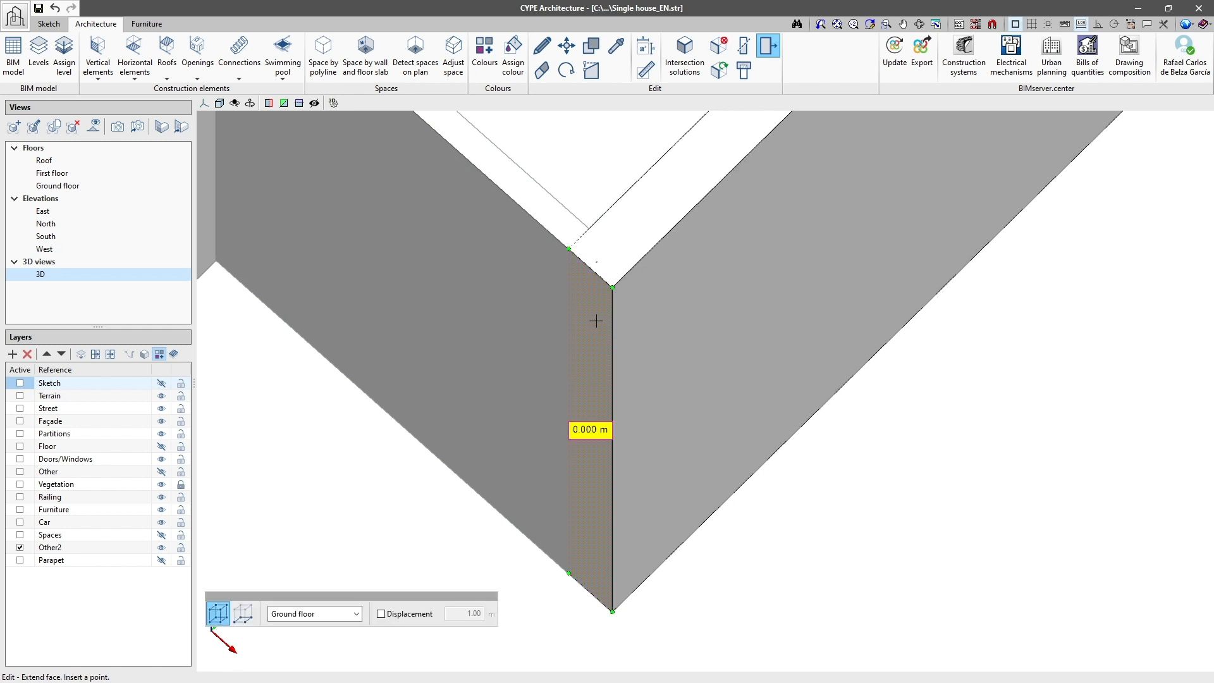
{"action": "scroll", "coordinate": [597, 320], "scroll_direction": "down", "scroll_amount": 2}
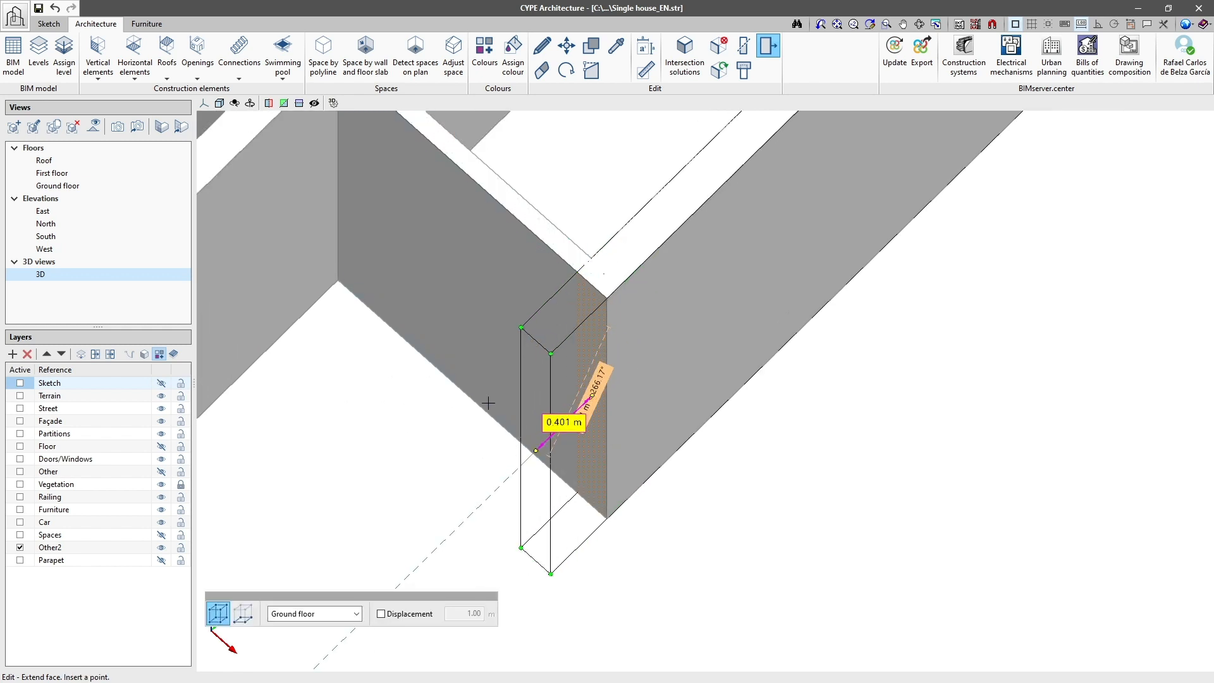
{"action": "key", "text": "Return"}
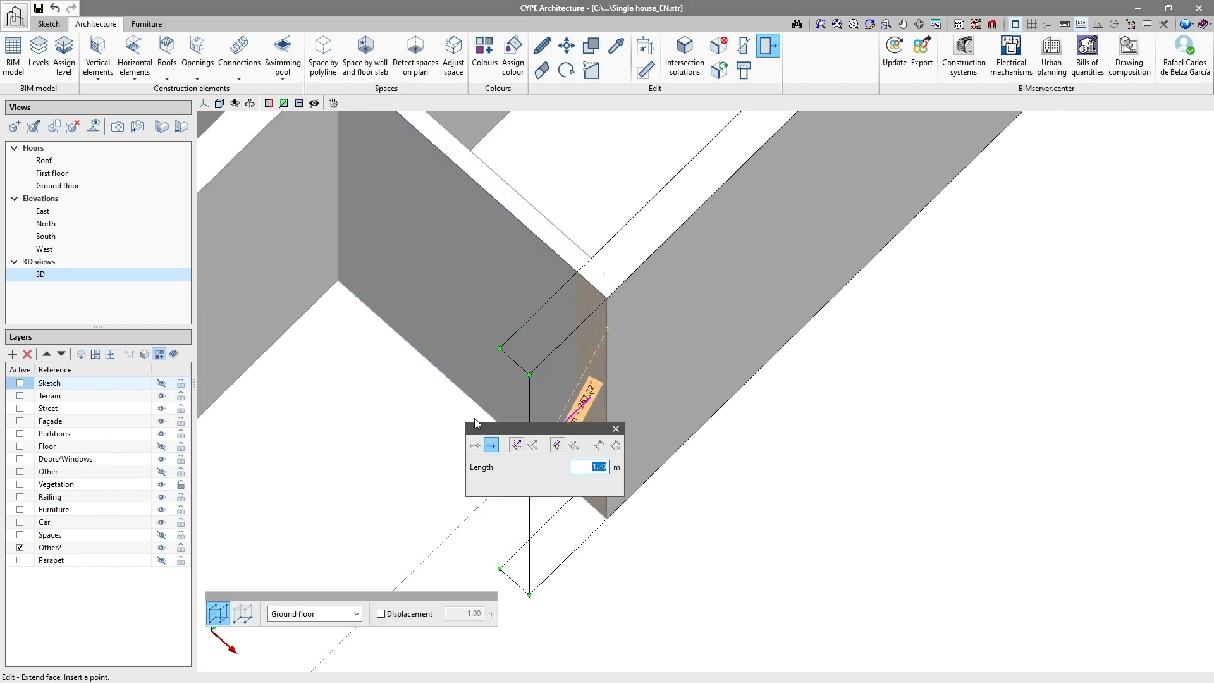
{"action": "type", "text": "1"}
{"action": "key", "text": "Return"}
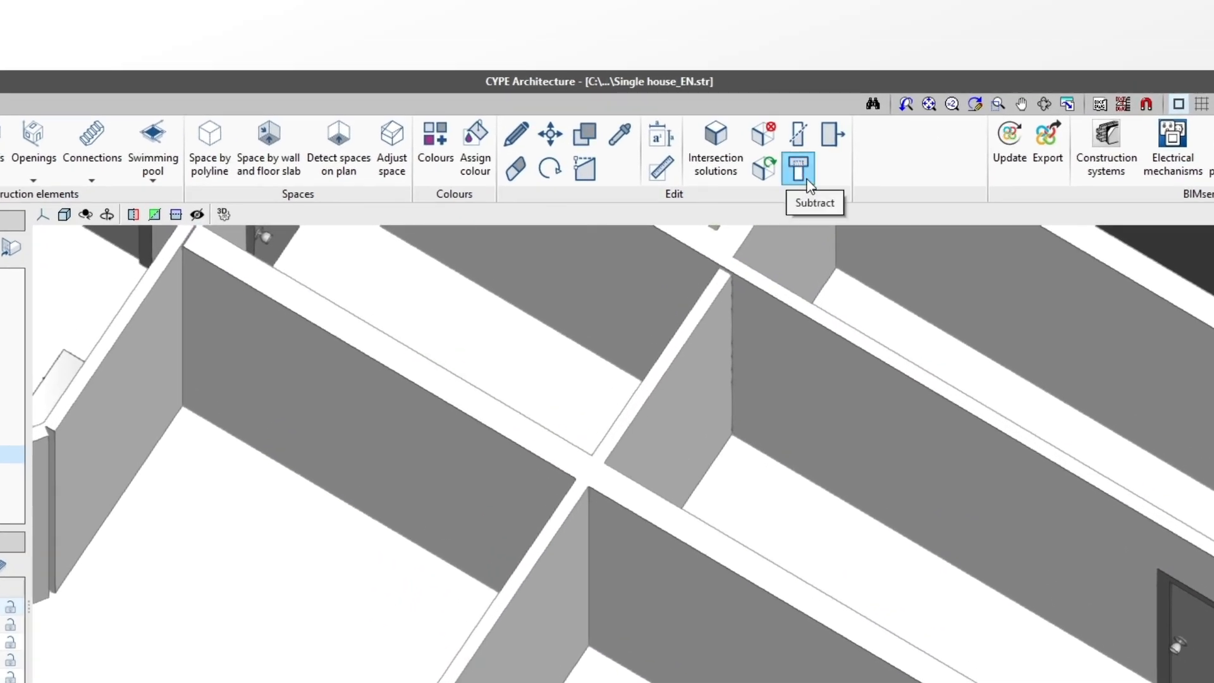
Step: Subtract the long continuous wall from the wall that crosses it
{"action": "left_click", "coordinate": [807, 182]}
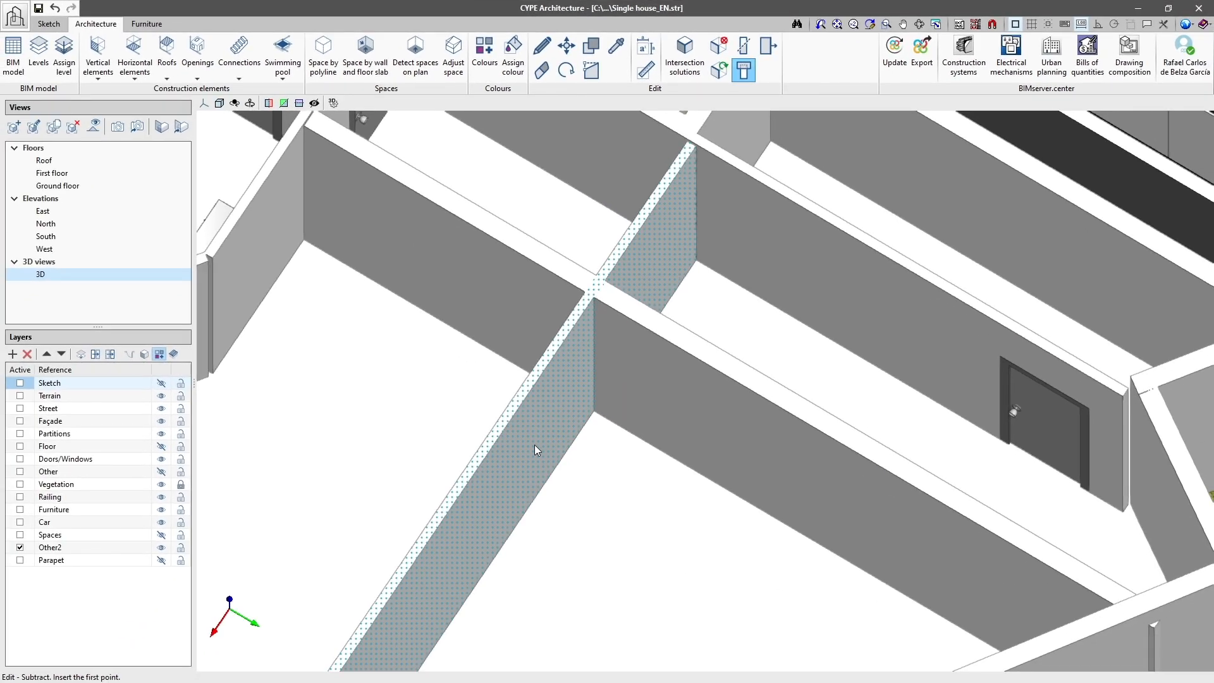
{"action": "left_click", "coordinate": [534, 446]}
{"action": "left_click", "coordinate": [672, 425]}
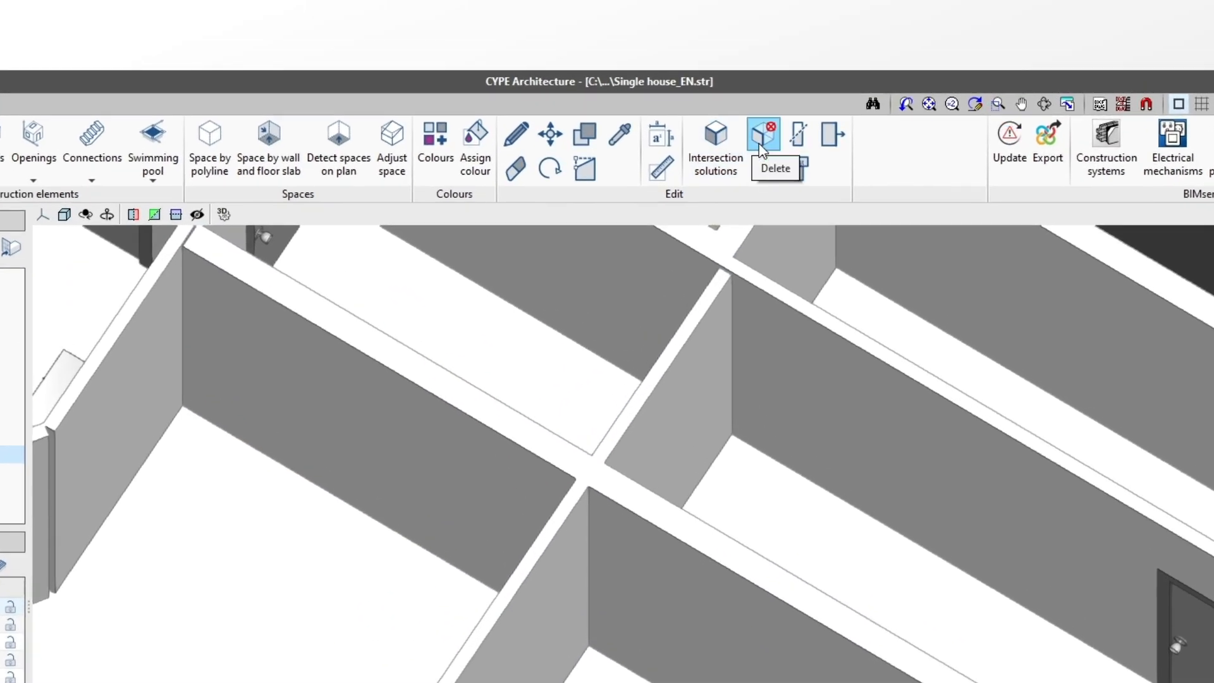
Step: Delete the outer segment of the crossing wall, on the open side of the long wall
{"action": "left_click", "coordinate": [761, 147]}
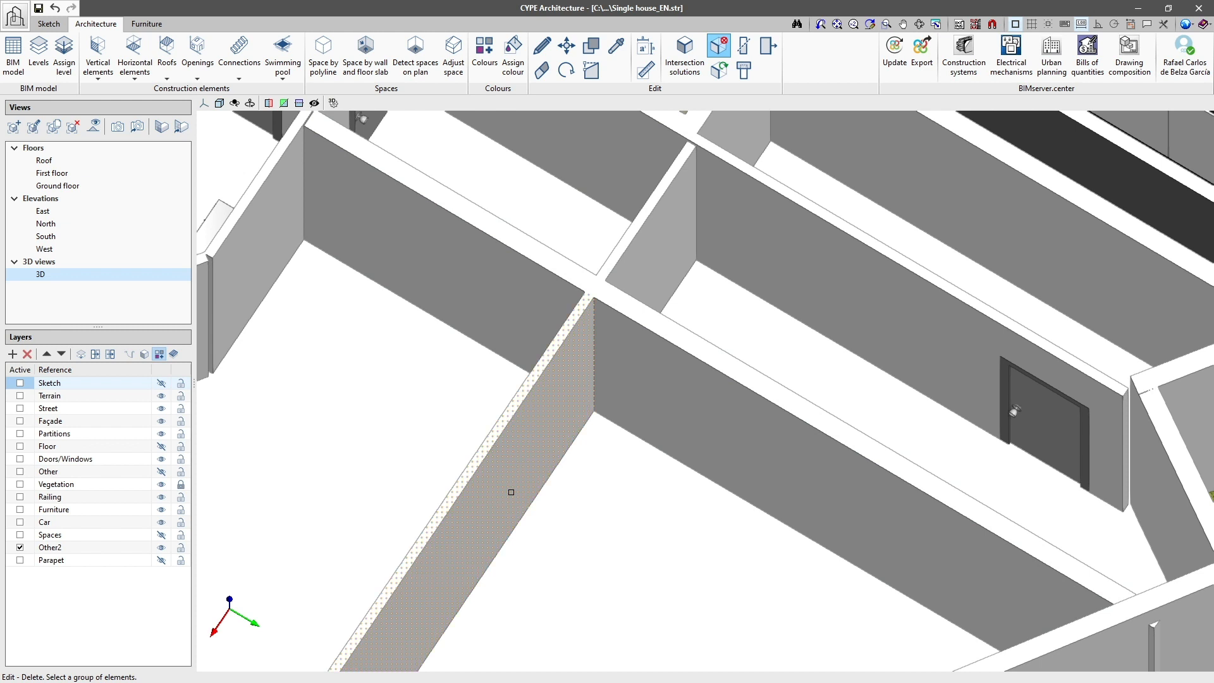
{"action": "left_click", "coordinate": [511, 492]}
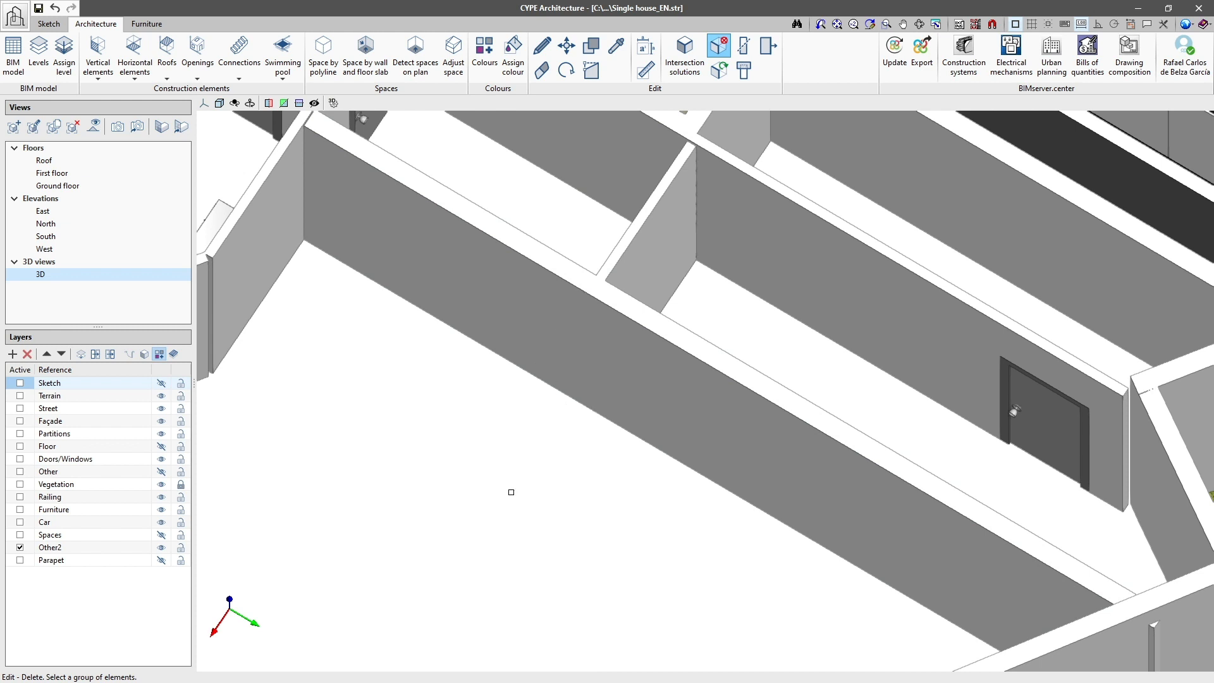
{"action": "right_click", "coordinate": [511, 492]}
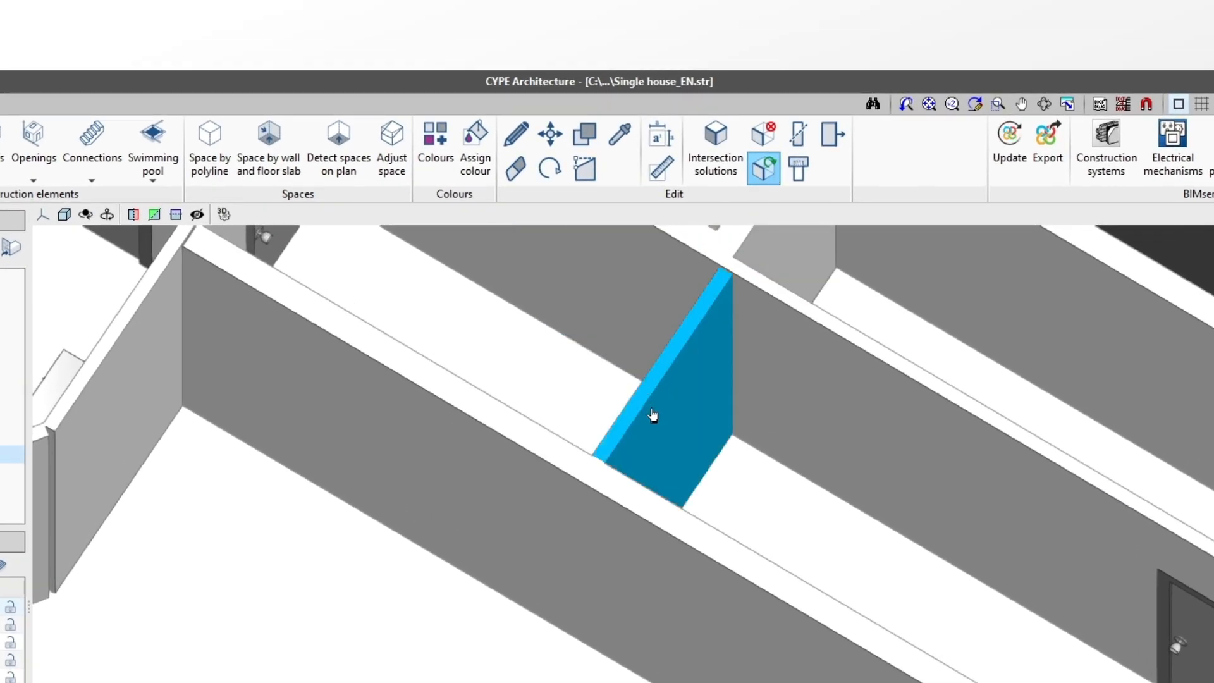
Step: Regenerate the remaining short segment of the crossing wall
{"action": "left_click", "coordinate": [646, 442]}
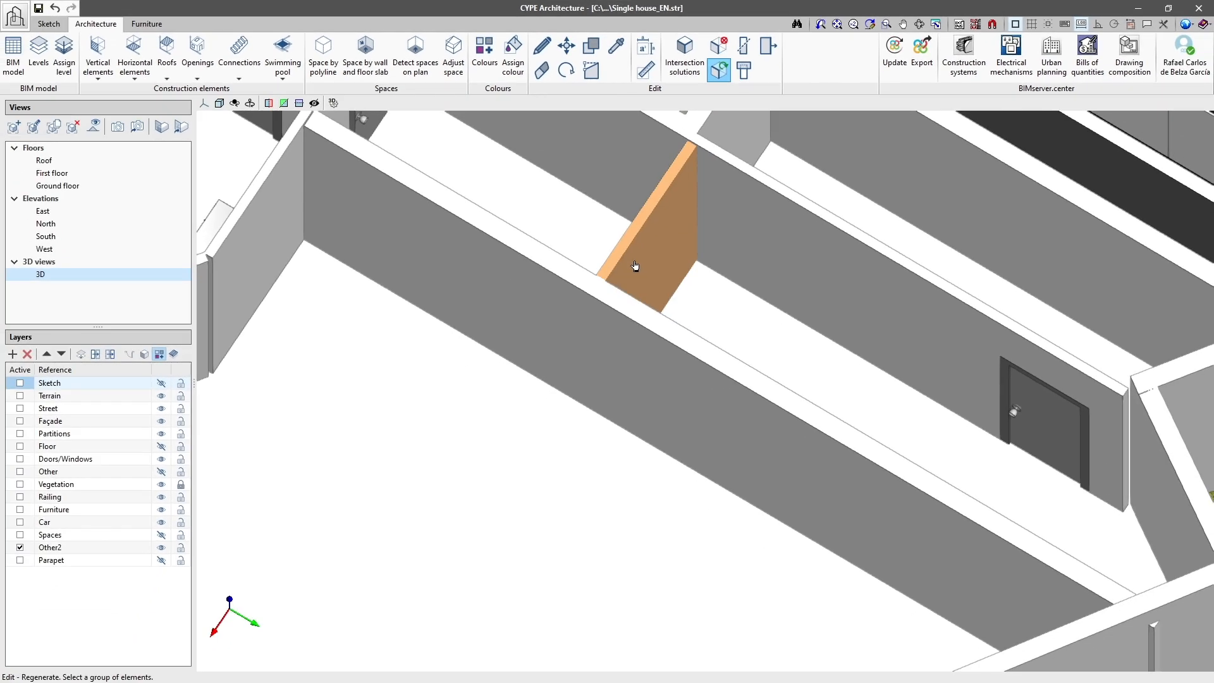